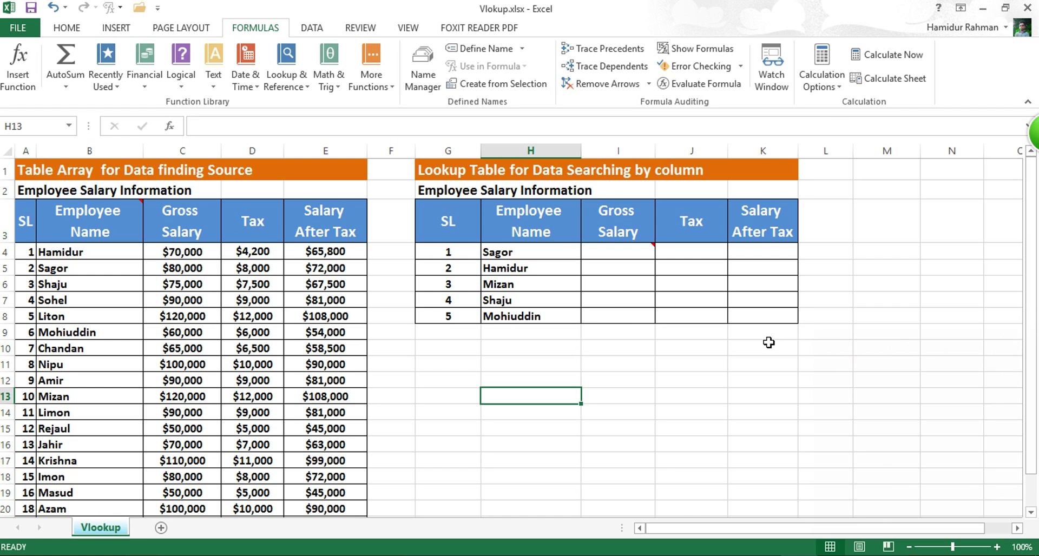
Select source columns B–E, the names H4:H8 and the result headers, ending on I4
mouse_move(604, 252)
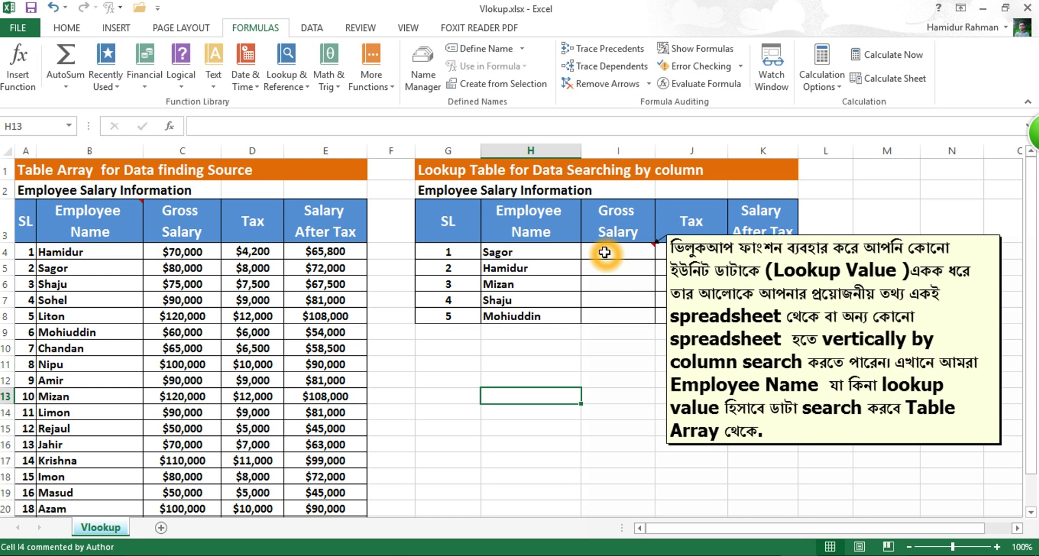
click(71, 152)
drag(70, 152, 317, 164)
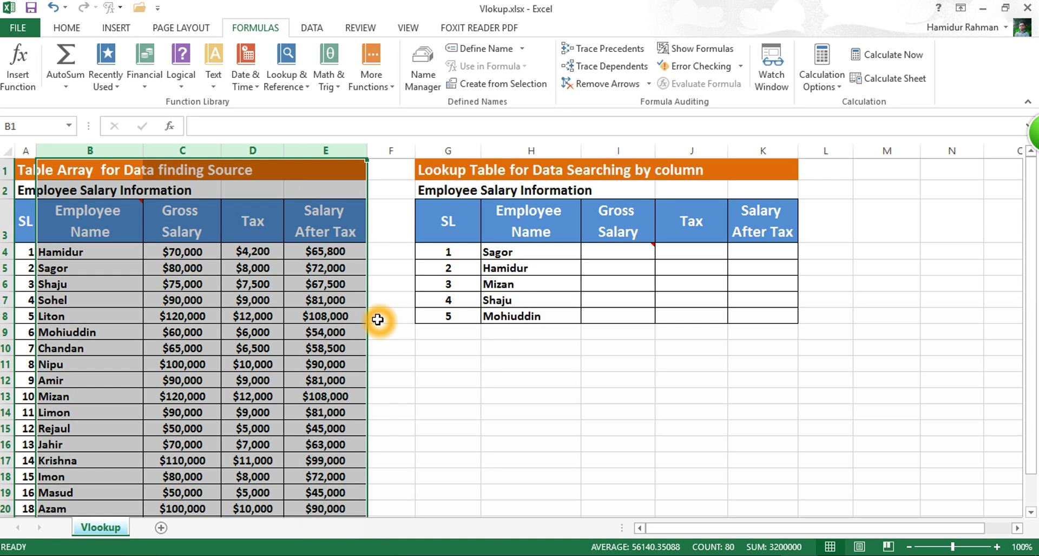
click(533, 254)
drag(532, 254, 538, 313)
drag(615, 221, 776, 222)
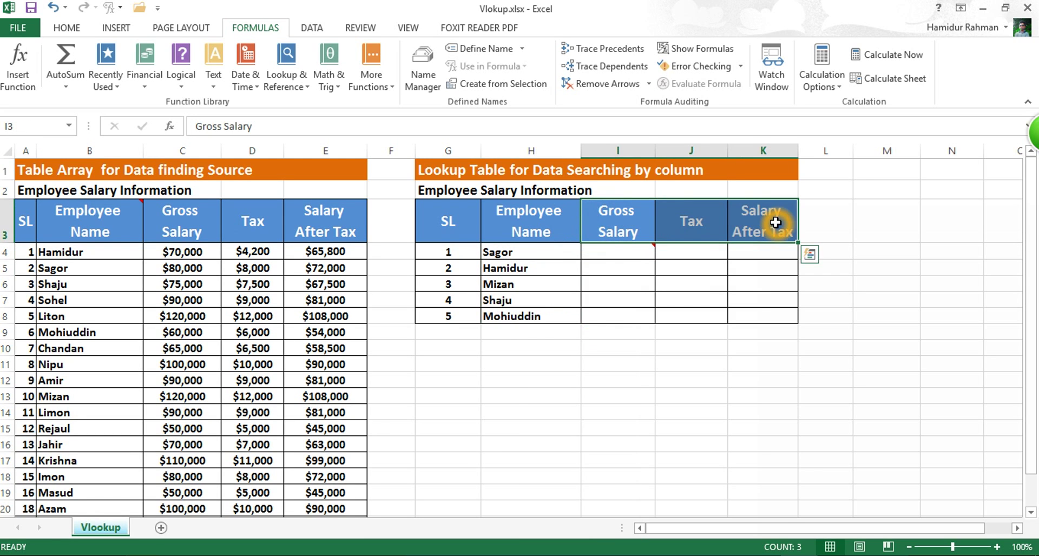
click(626, 253)
mouse_move(108, 214)
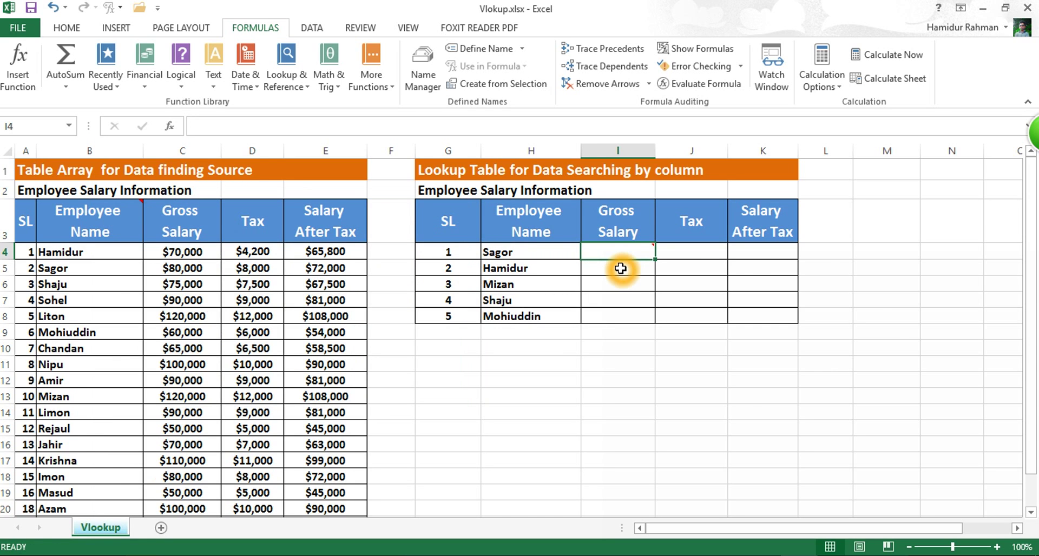
mouse_move(610, 250)
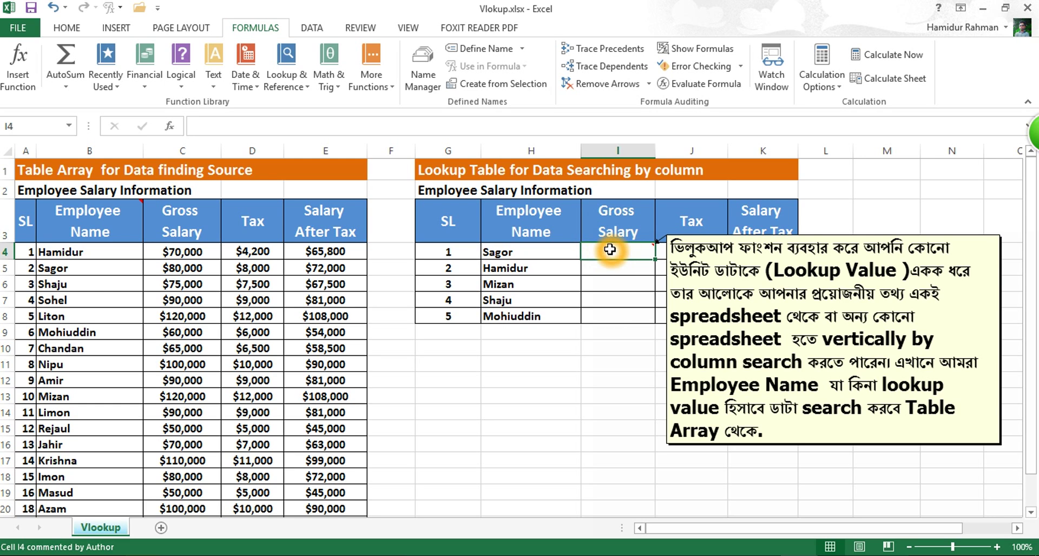
Begin =VLOOKUP(H4, in I4 with Sagor's name in H4 as the lookup value
text(=vl)
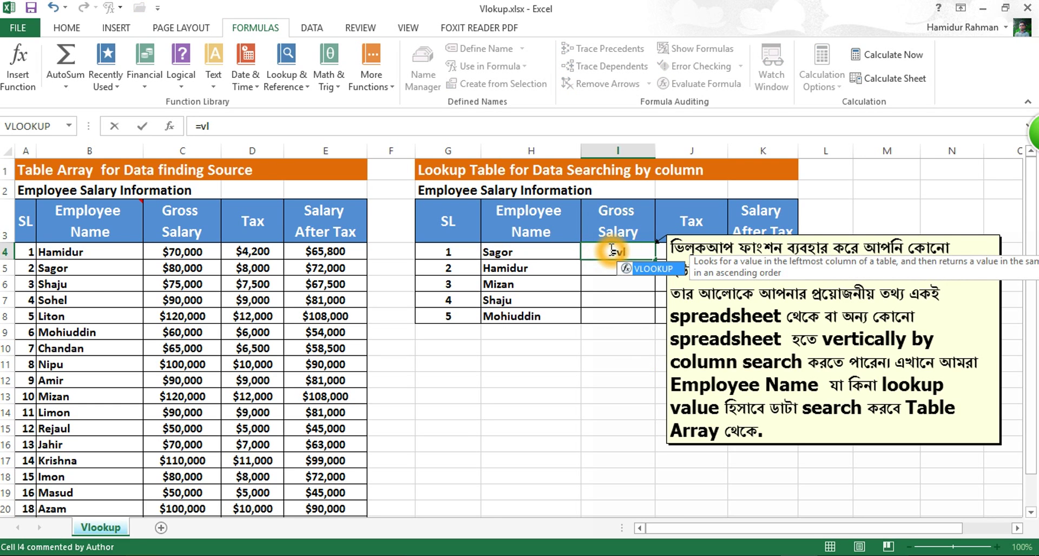
key(Tab)
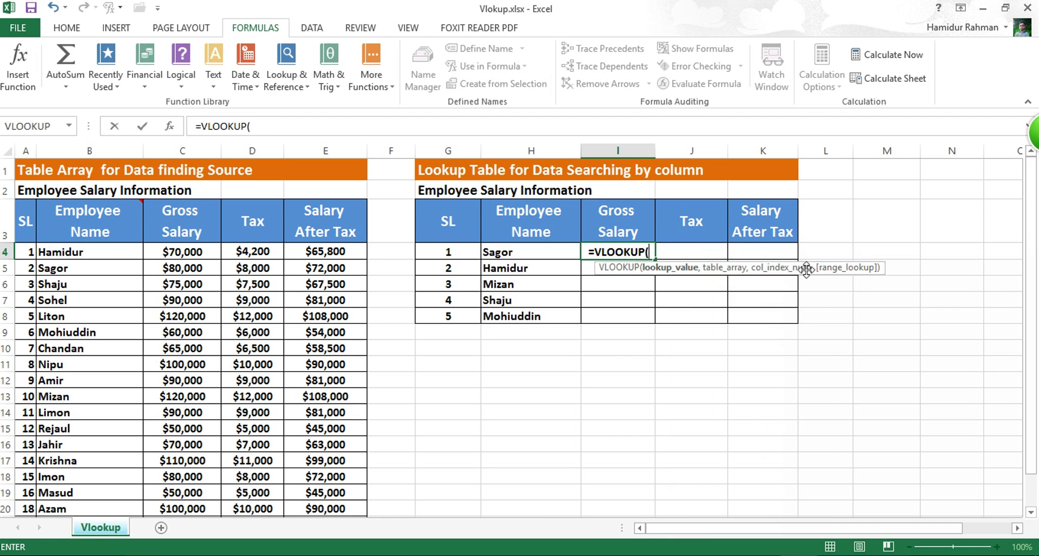
click(671, 275)
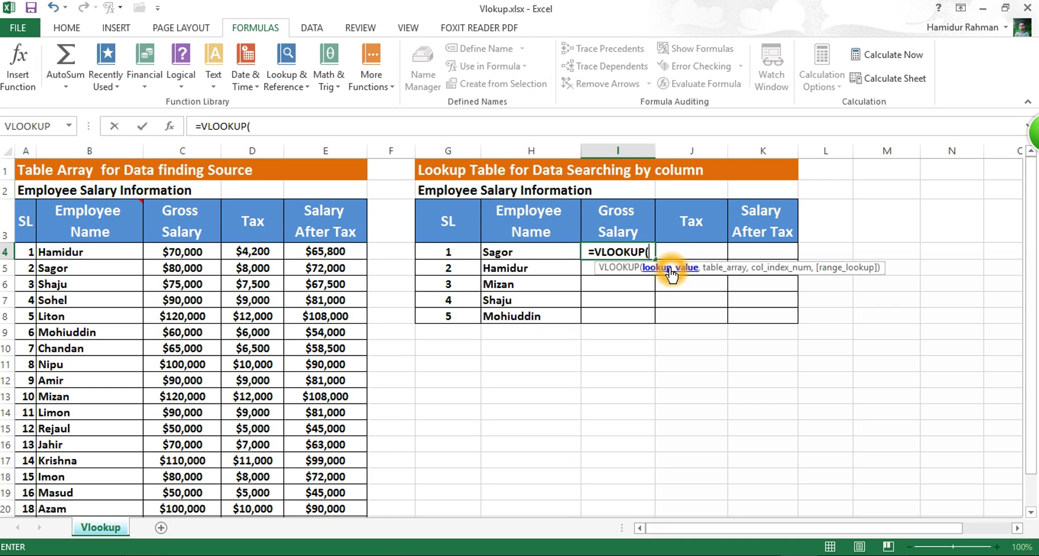
click(537, 248)
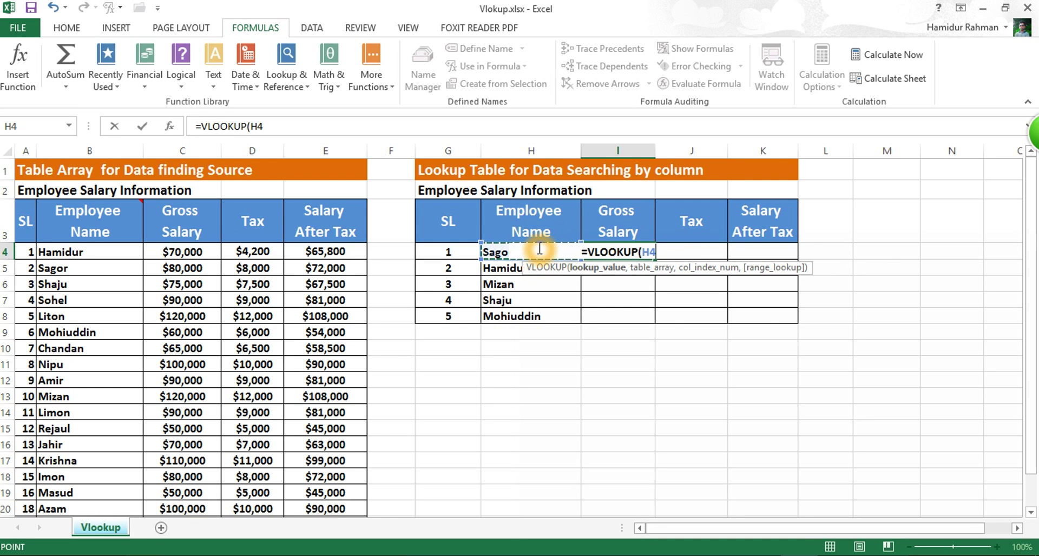
text(,)
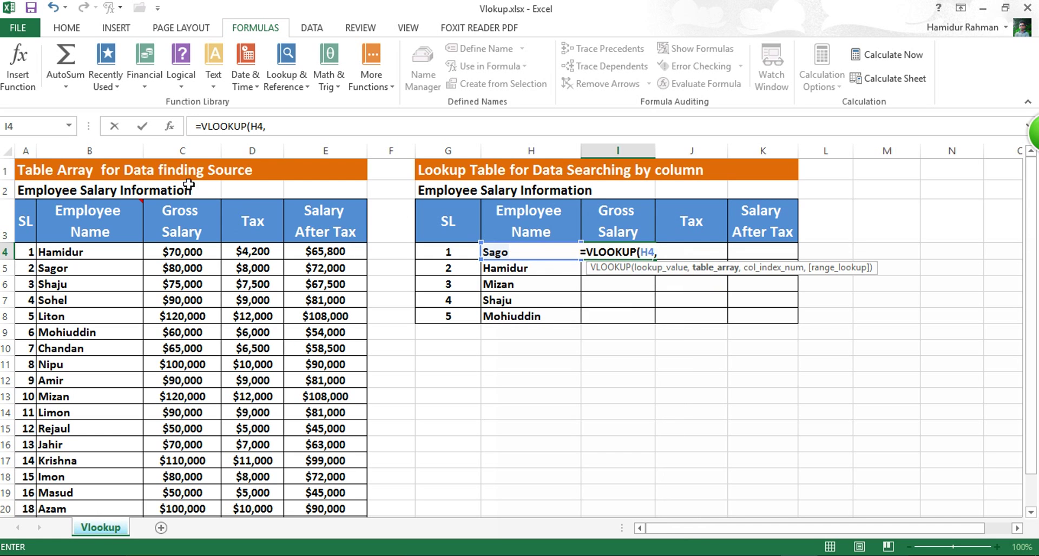
click(69, 152)
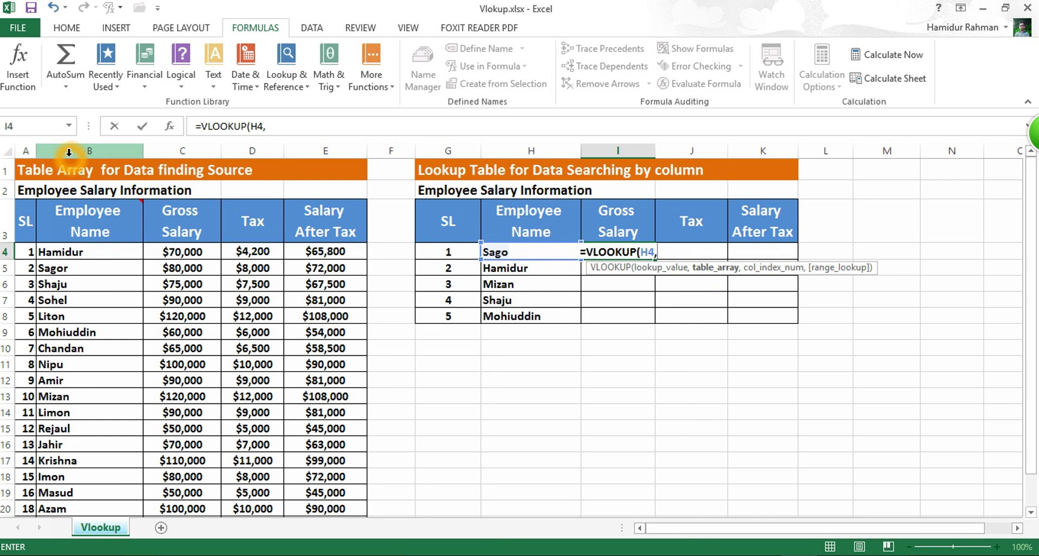
Set the table array to absolute $B$4:$E$22 and enter column index 2
drag(127, 153, 325, 153)
drag(135, 256, 337, 455)
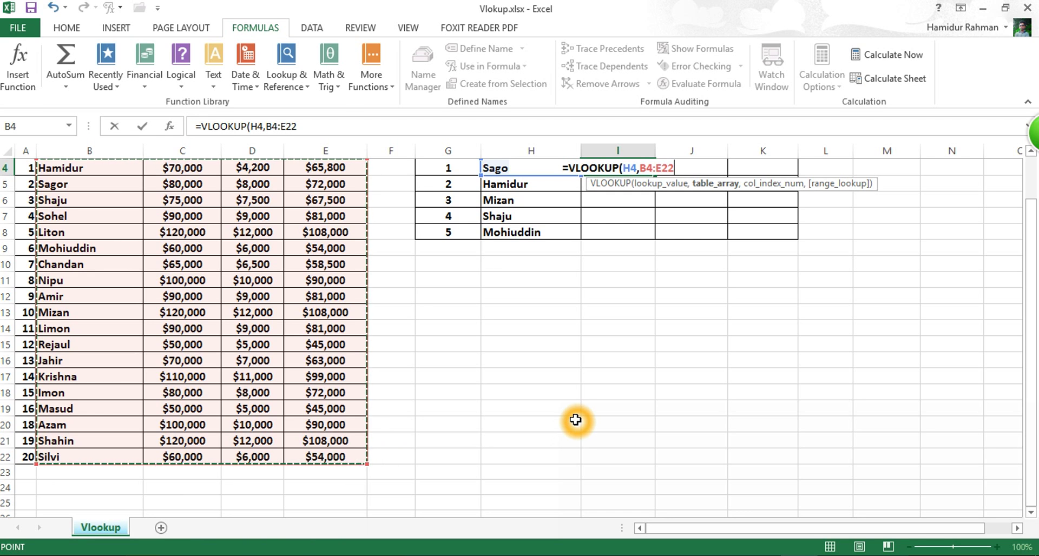
key(F4)
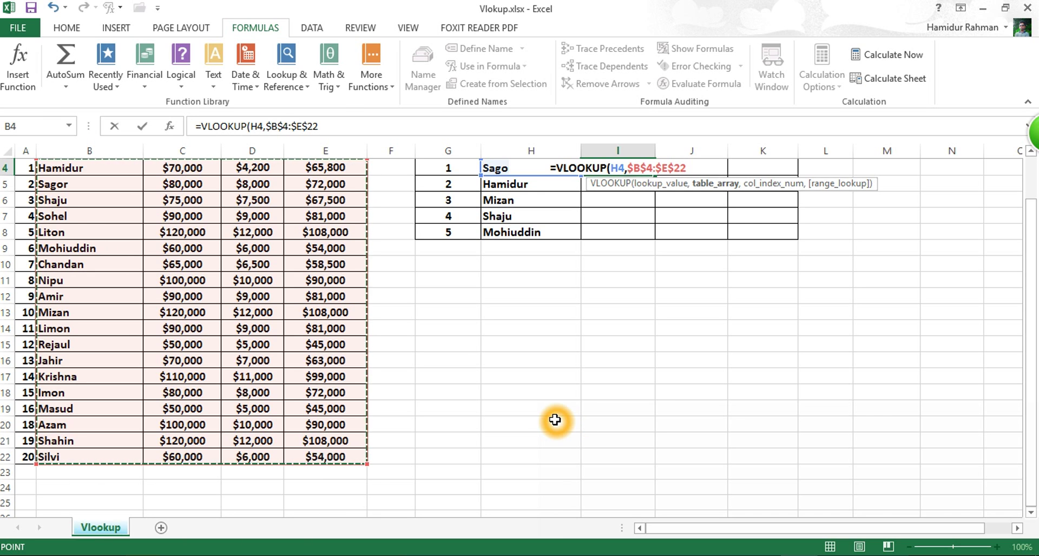
text(,)
scroll(591, 417, up, 1)
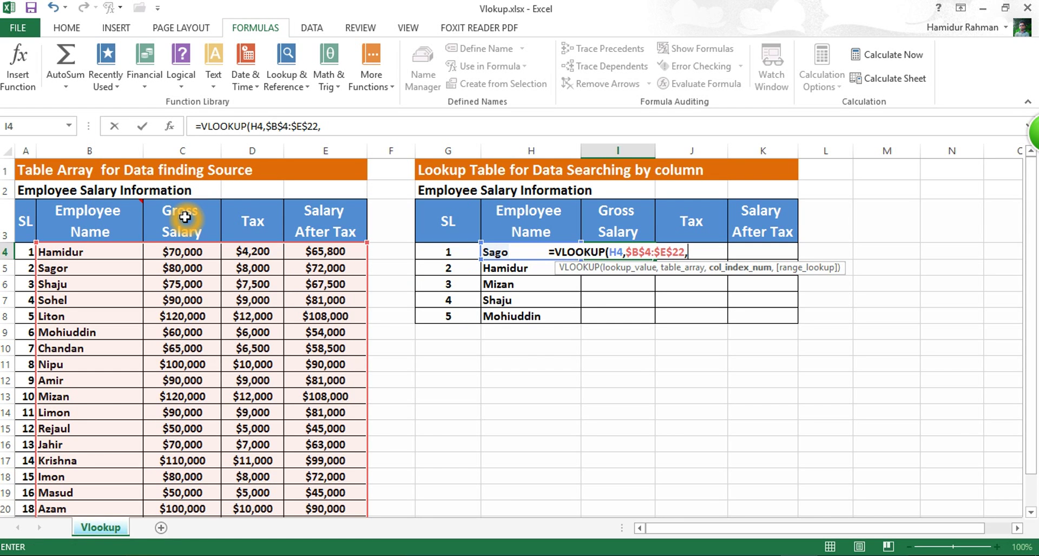
text(2)
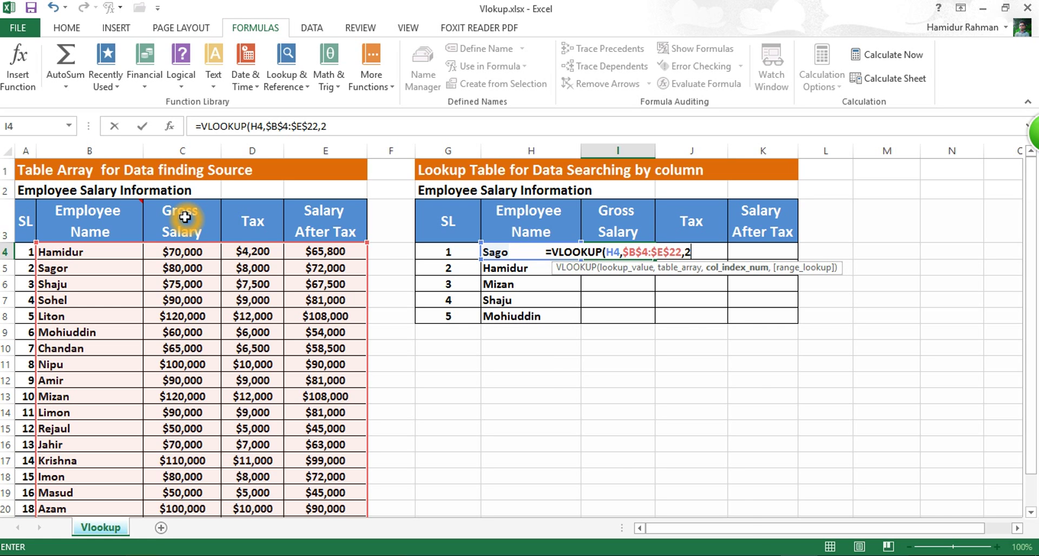
text(,)
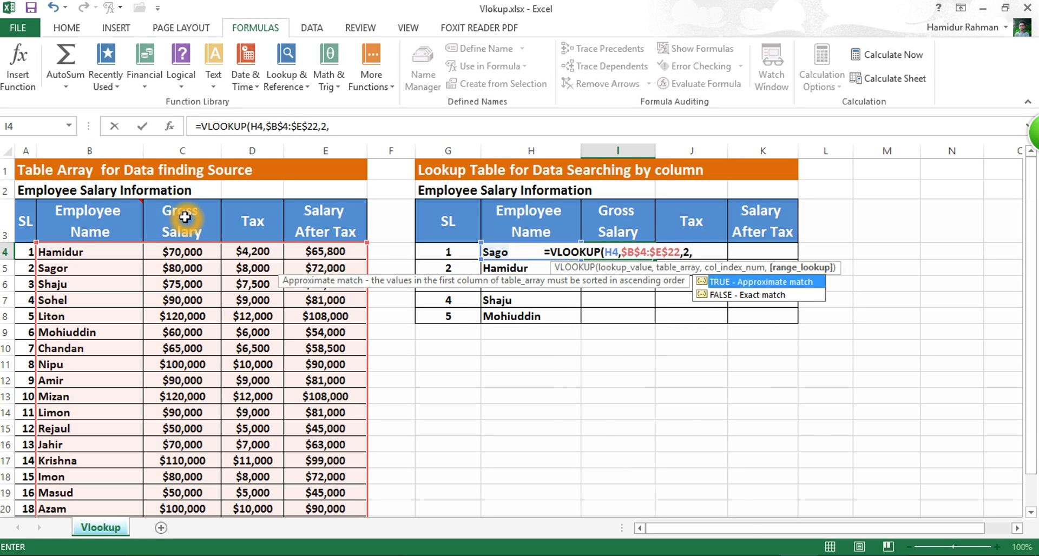
Finish the Gross Salary formula with exact match 0 and fill it down I4:I8
click(809, 277)
click(362, 367)
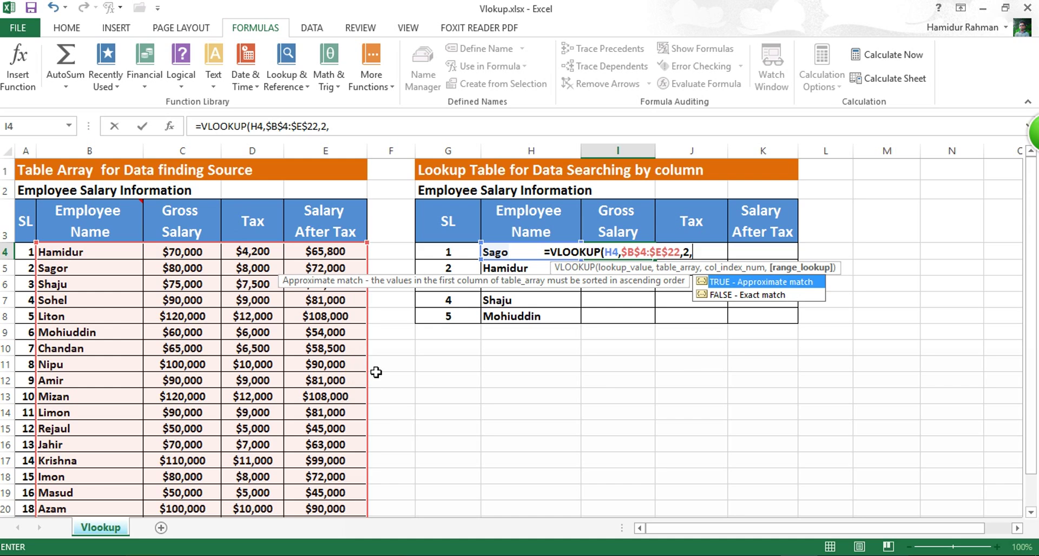
click(757, 300)
text(0)
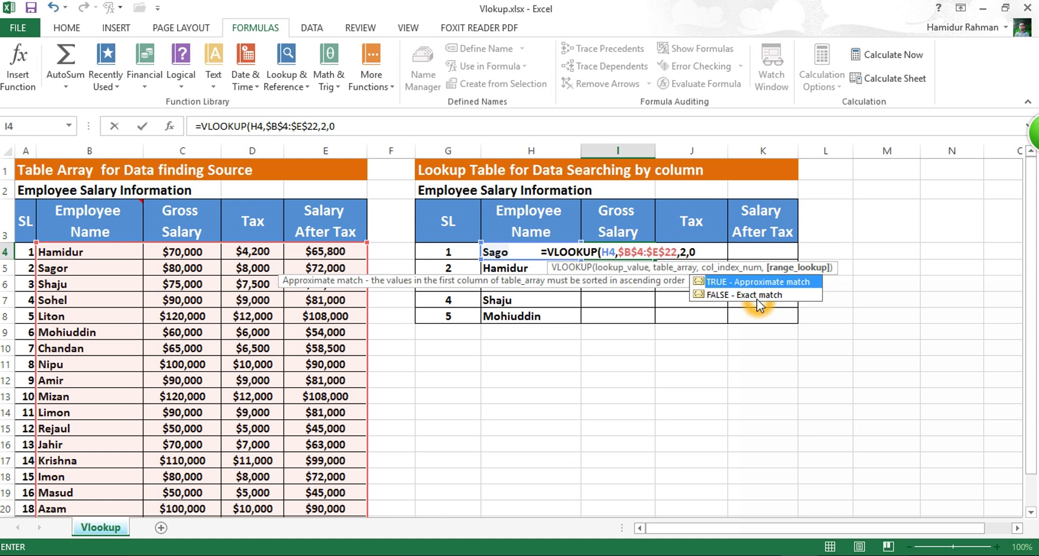
key(Return)
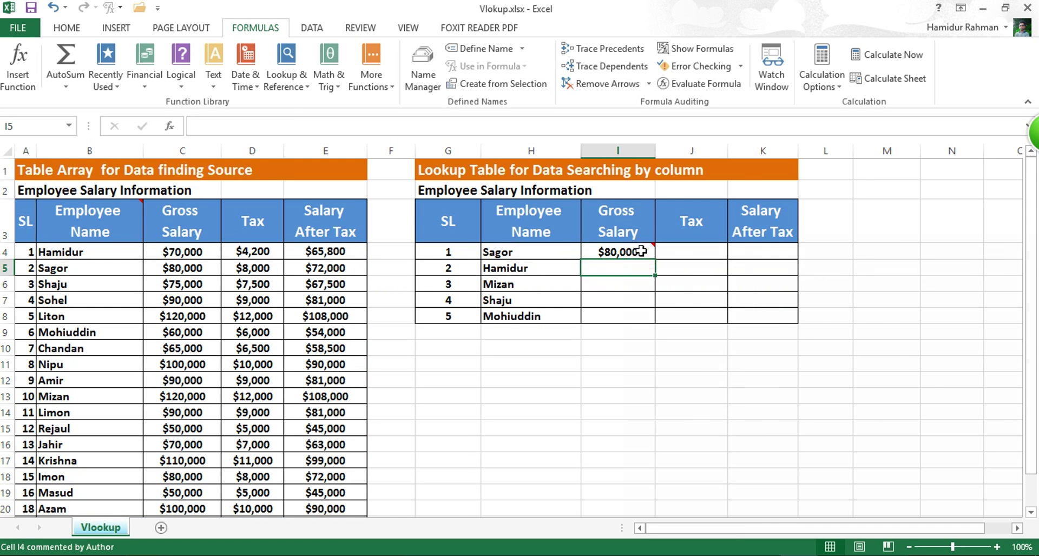
click(651, 253)
drag(656, 259, 648, 320)
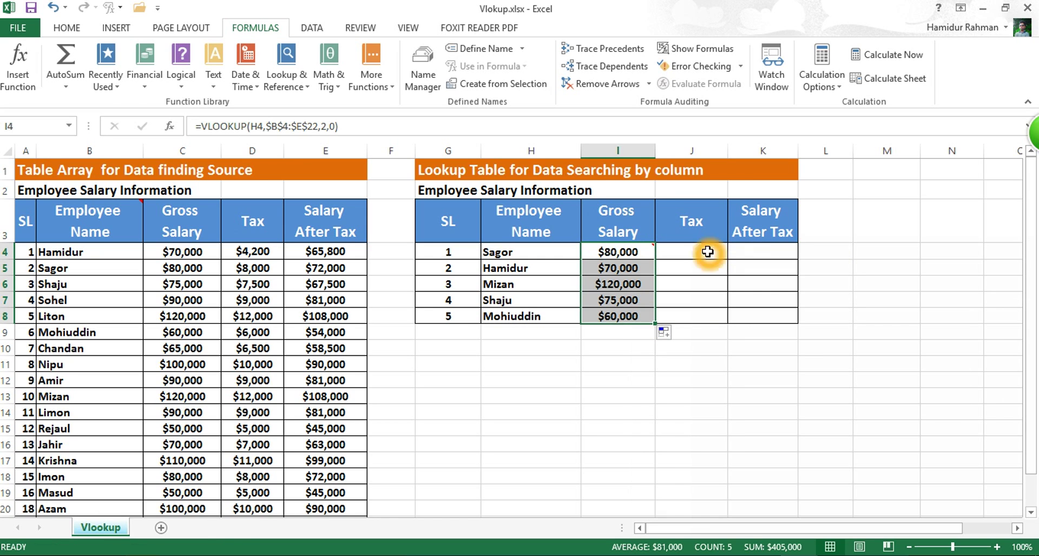
Select the source data B4:E22 and open its right-click menu
click(703, 251)
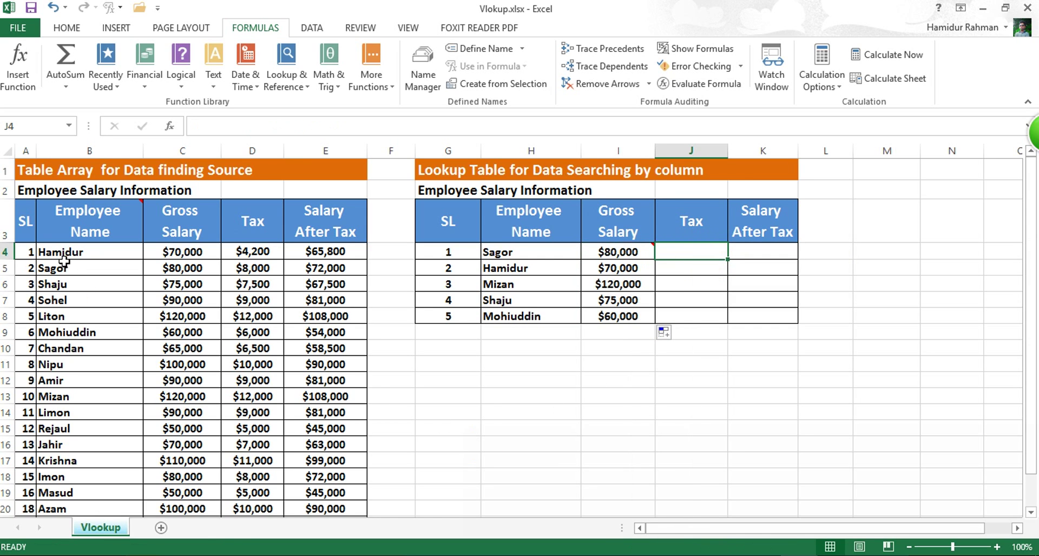
drag(61, 256, 325, 450)
right_click(319, 424)
Name the selected source range 'employee'
click(368, 401)
click(460, 377)
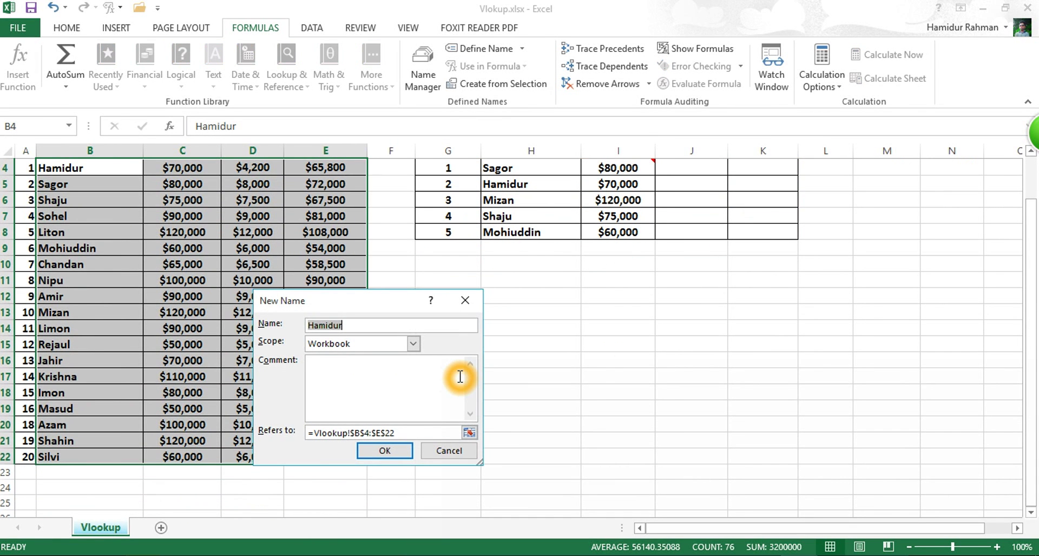
text(employee)
key(Return)
scroll(734, 500, up, 1)
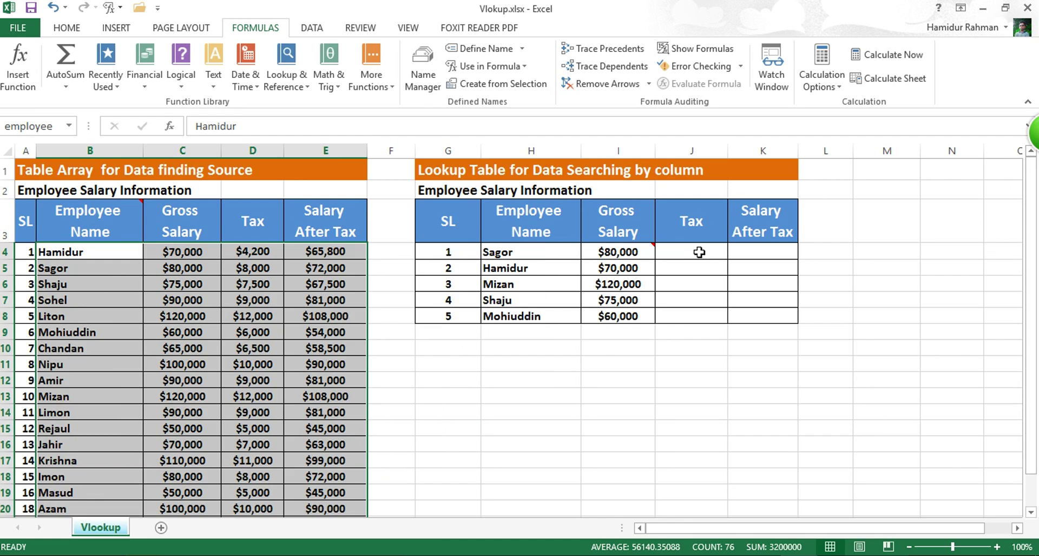
Enter =VLOOKUP(H4,employee,3,0) in J4 to get Sagor's tax
click(699, 252)
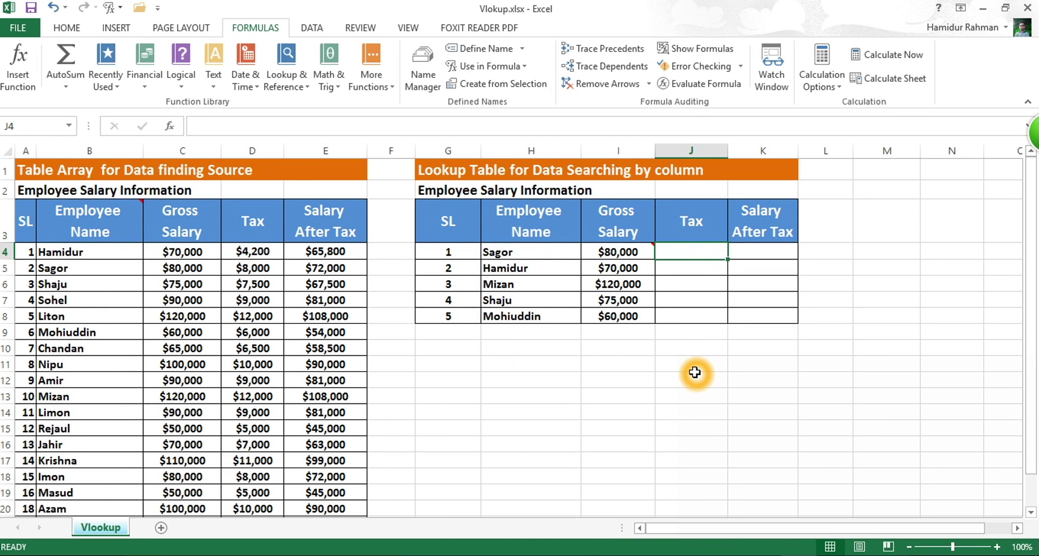
click(560, 362)
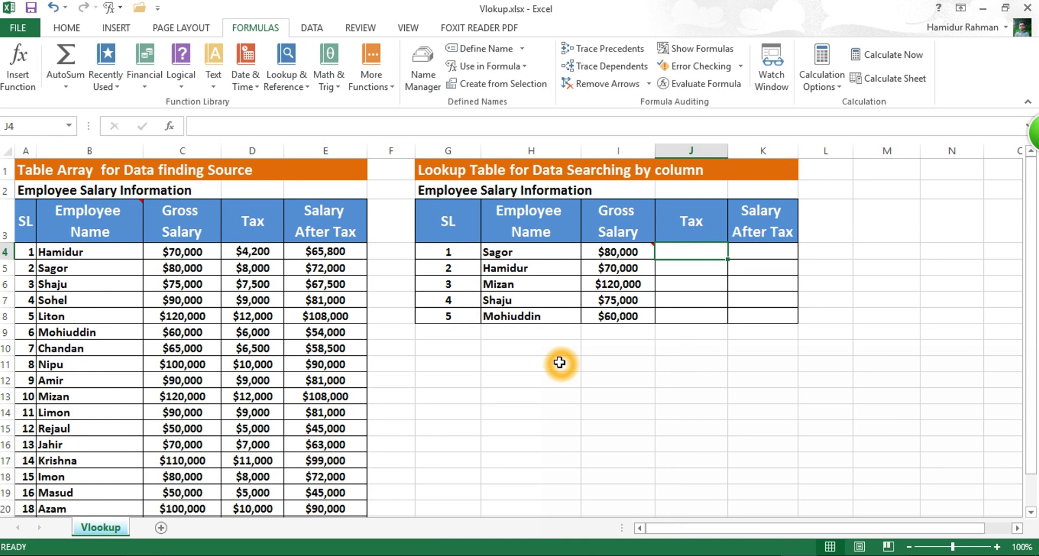
text(=vl)
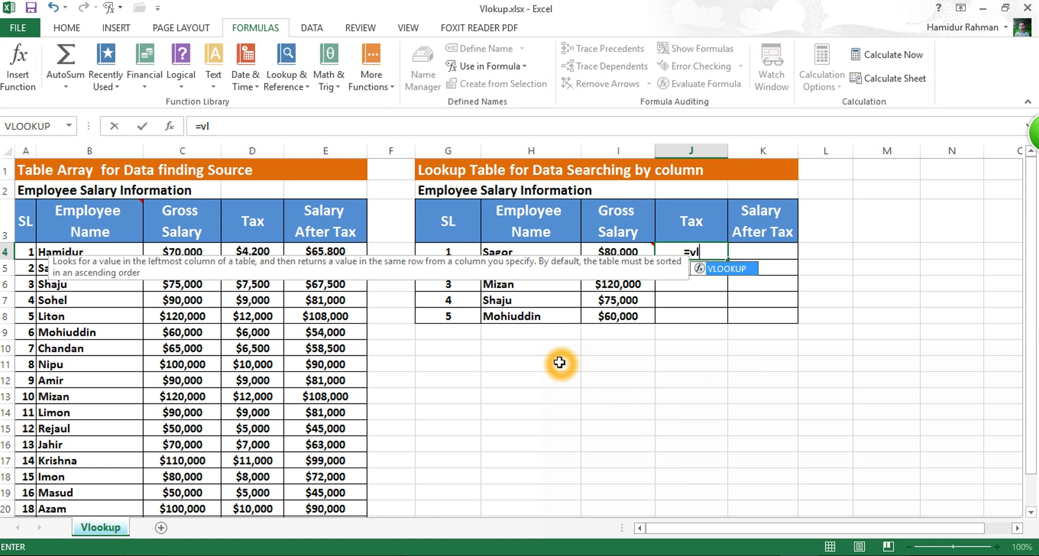
key(Tab)
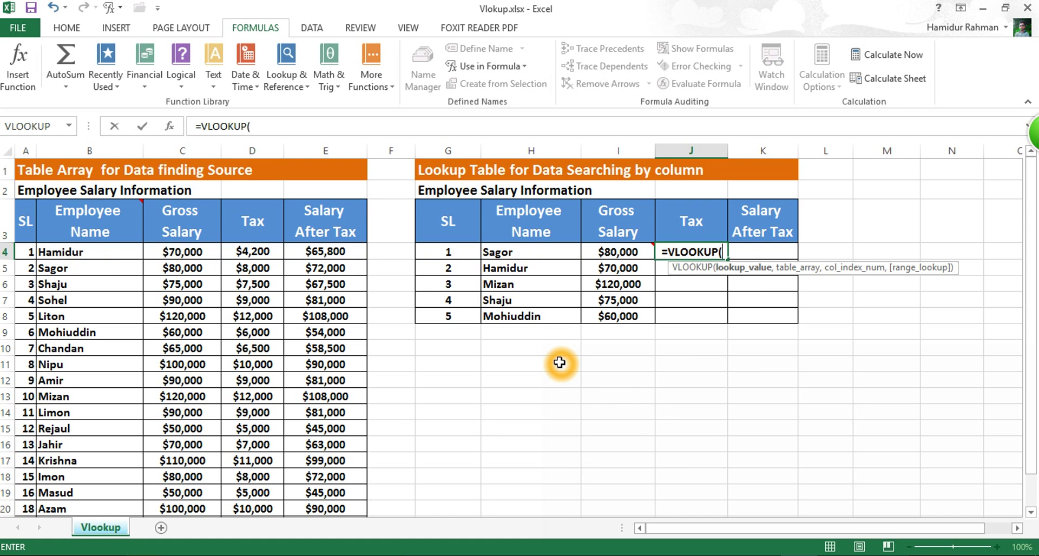
click(522, 250)
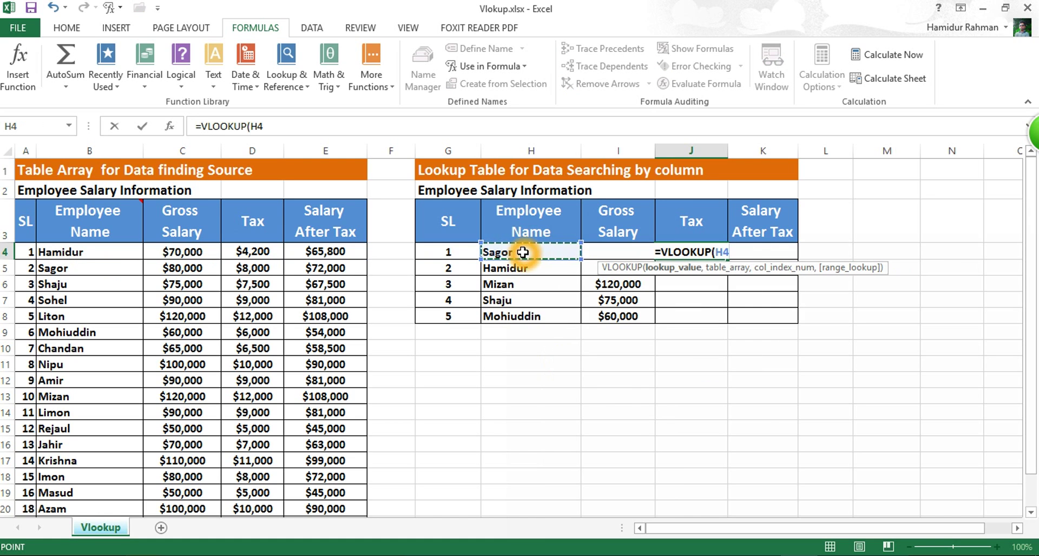
text(,)
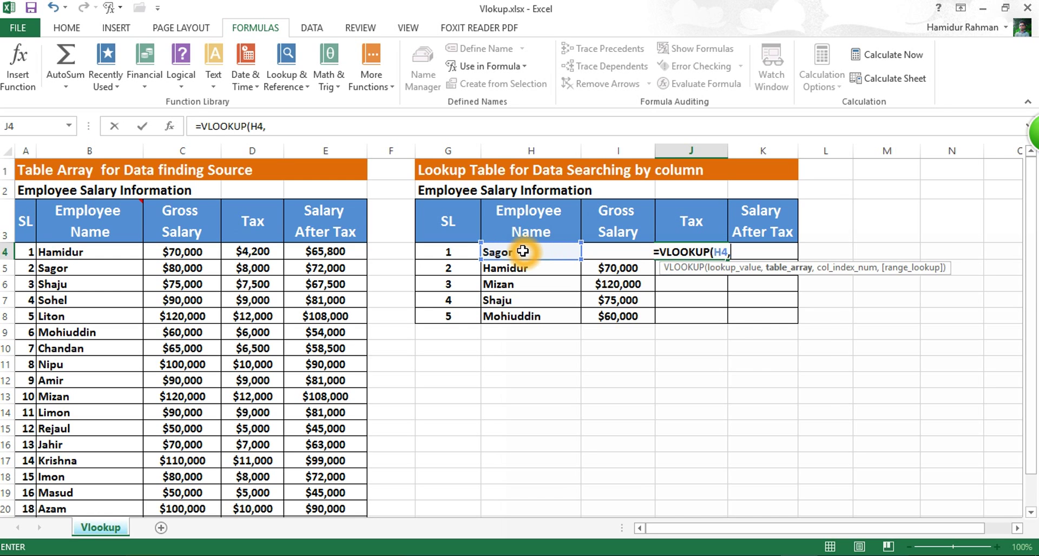
text(em)
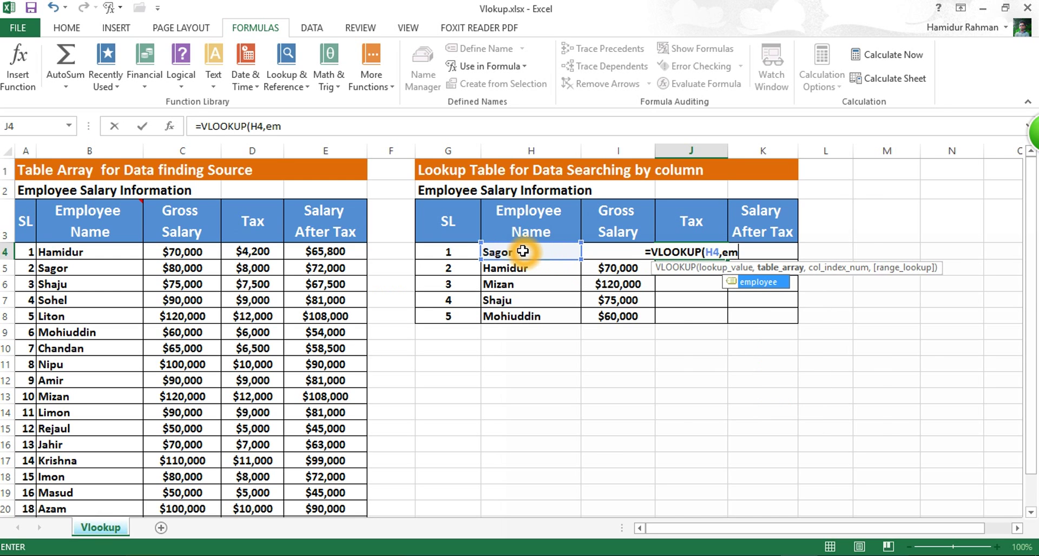
key(Tab)
text(,)
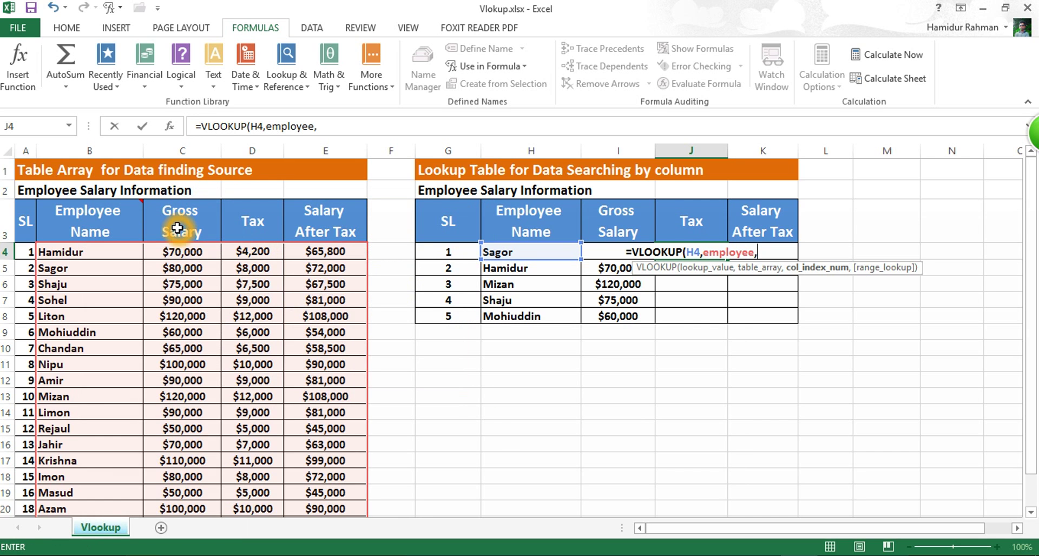
mouse_move(87, 222)
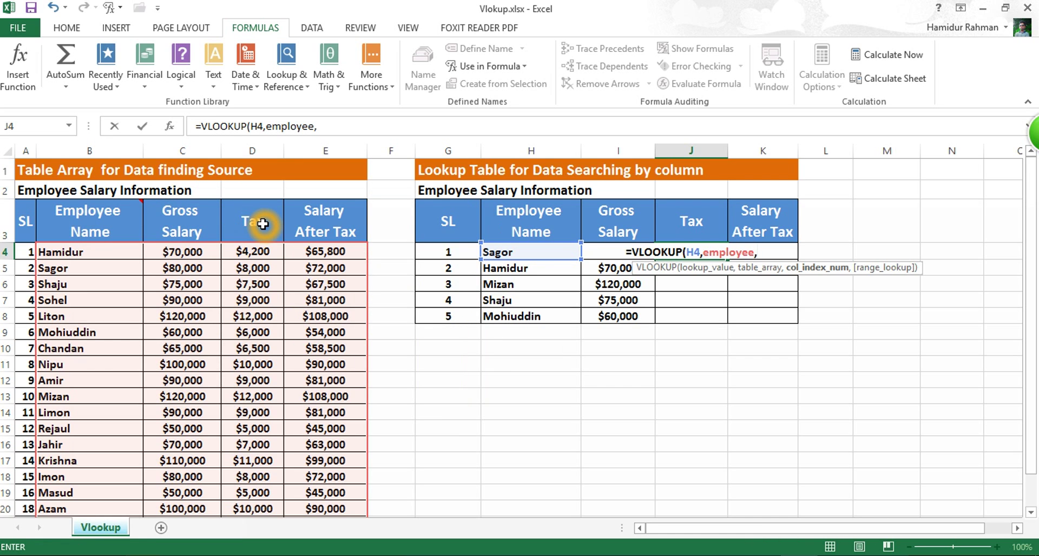
text(3,)
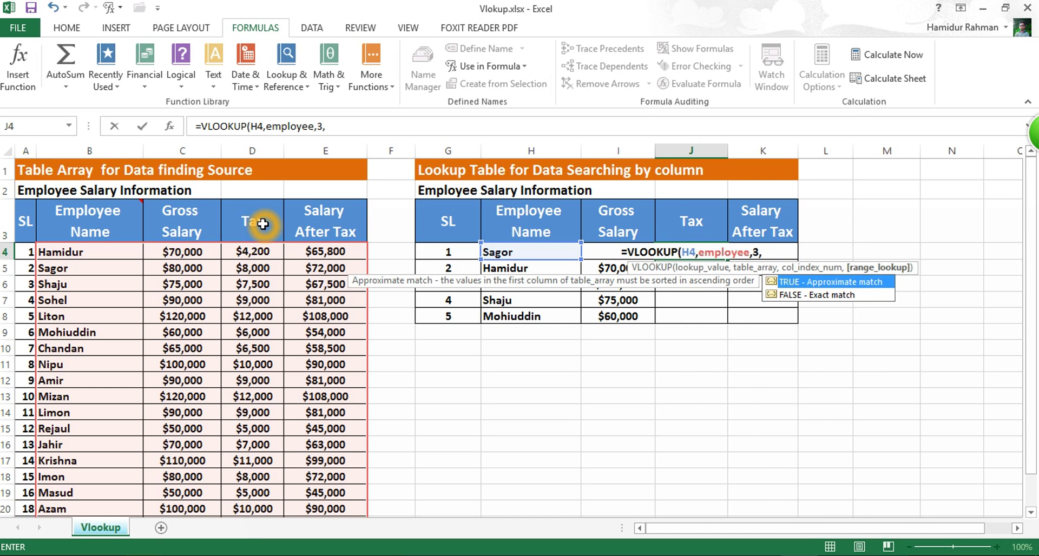
text(0)
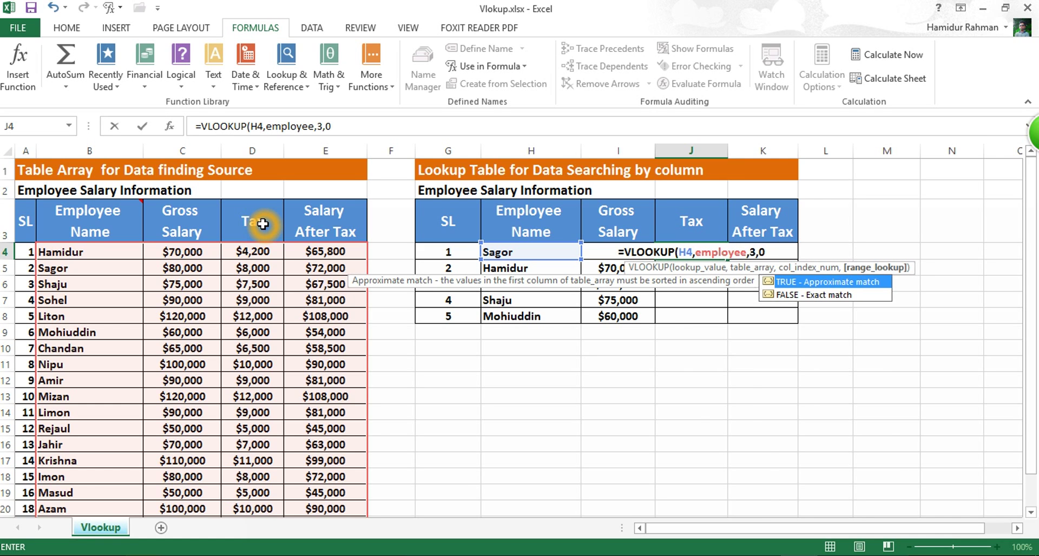
key(Return)
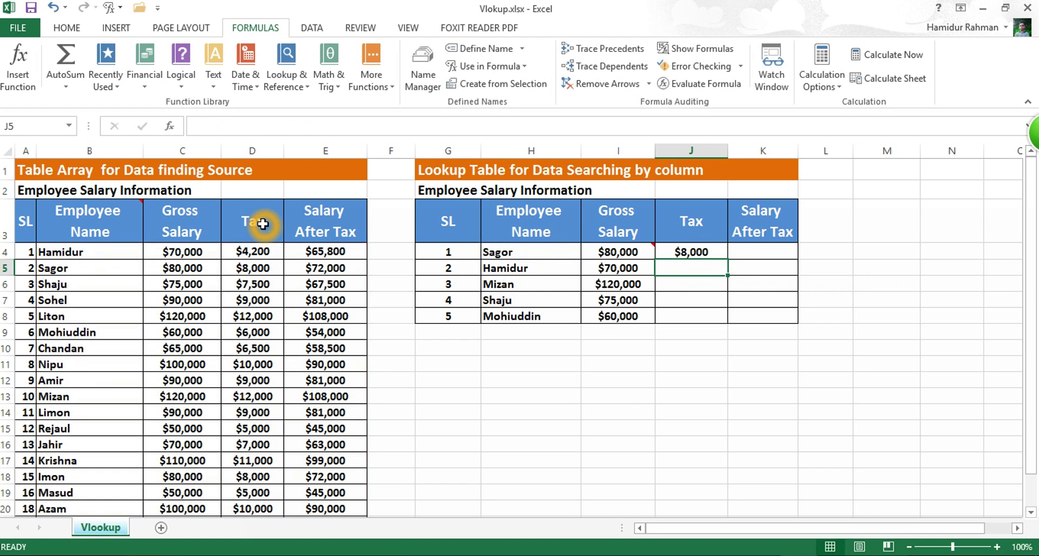
Fill the Tax formula from J4 down to J8
click(691, 249)
drag(727, 259, 726, 325)
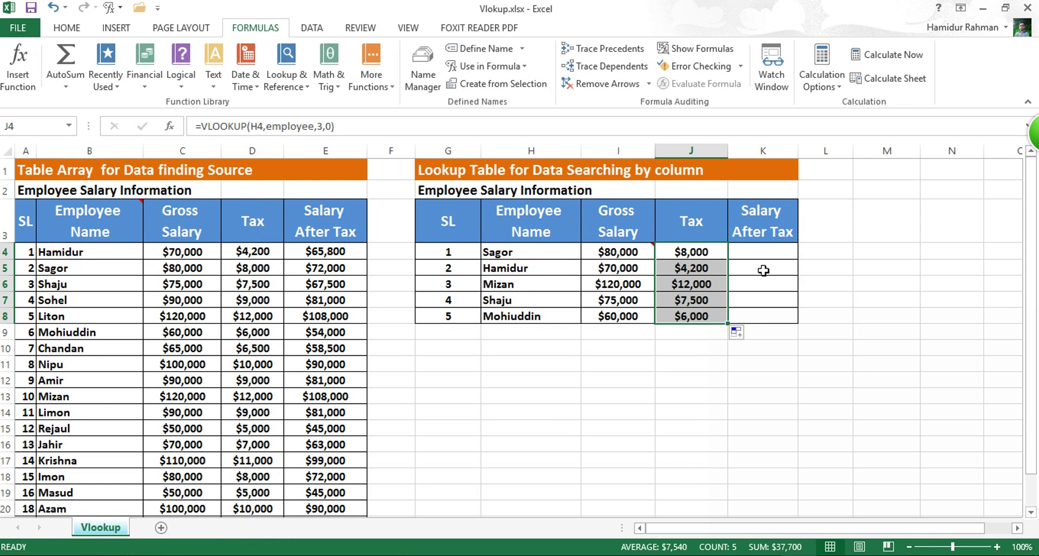
click(765, 252)
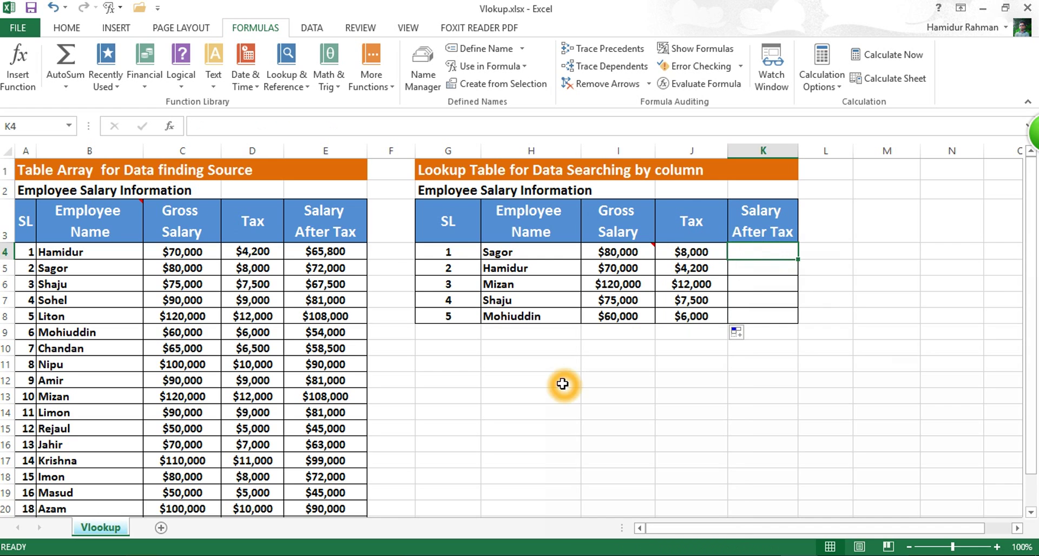
click(170, 126)
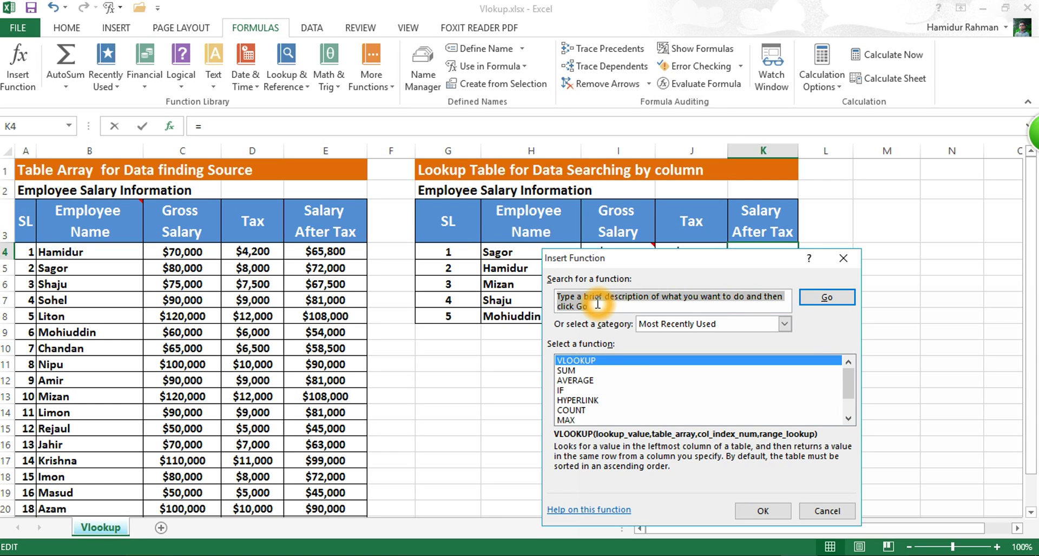
Find VLOOKUP in the Insert Function dialog and open its arguments for K4
text(vloku)
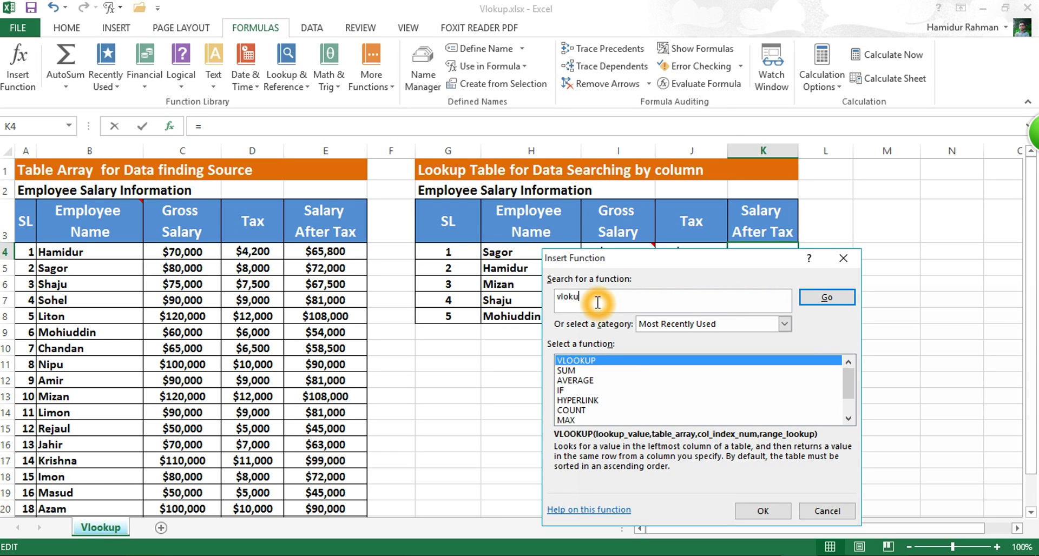
key(BackSpace)
key(BackSpace)
text(okup)
click(808, 296)
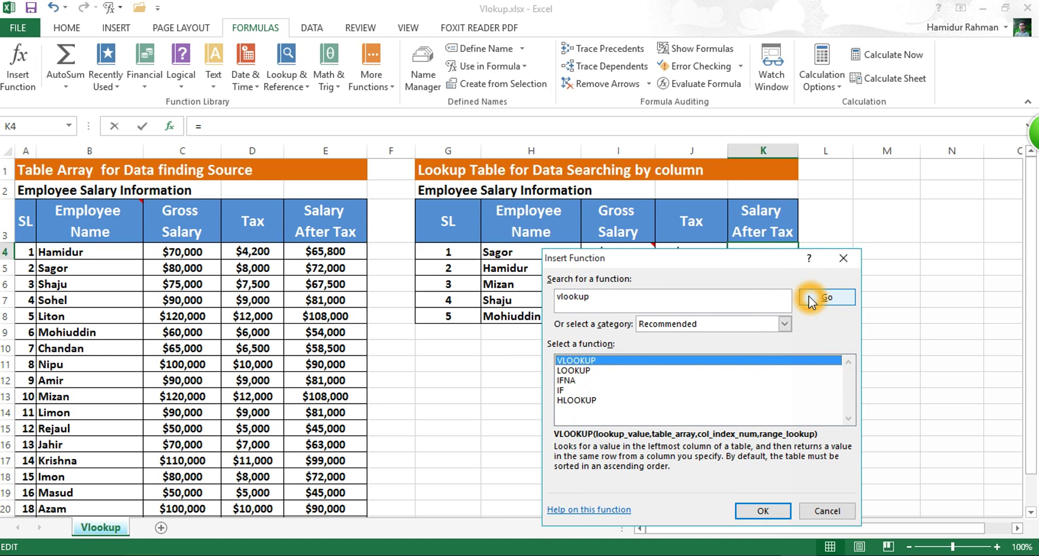
click(763, 511)
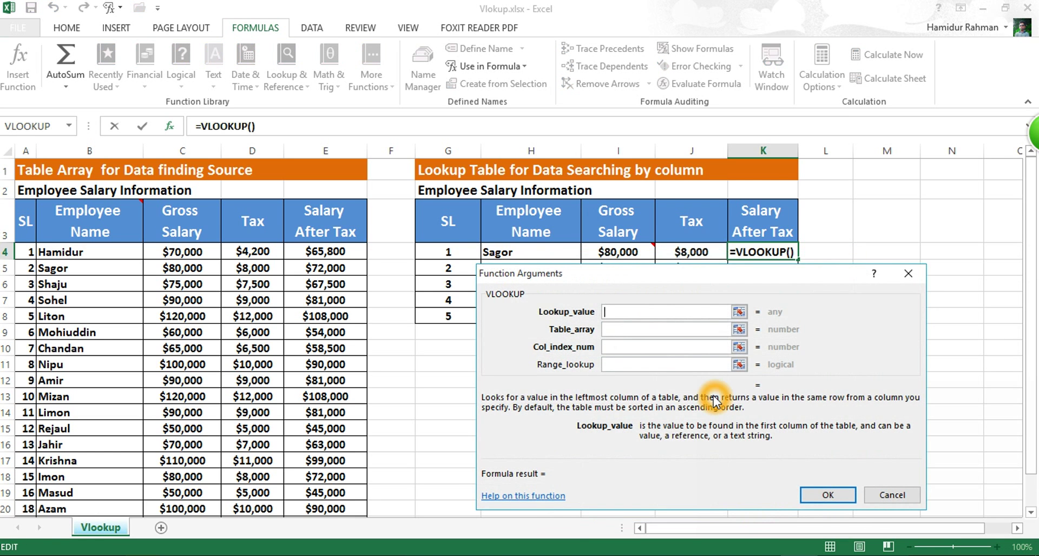
drag(660, 271, 644, 314)
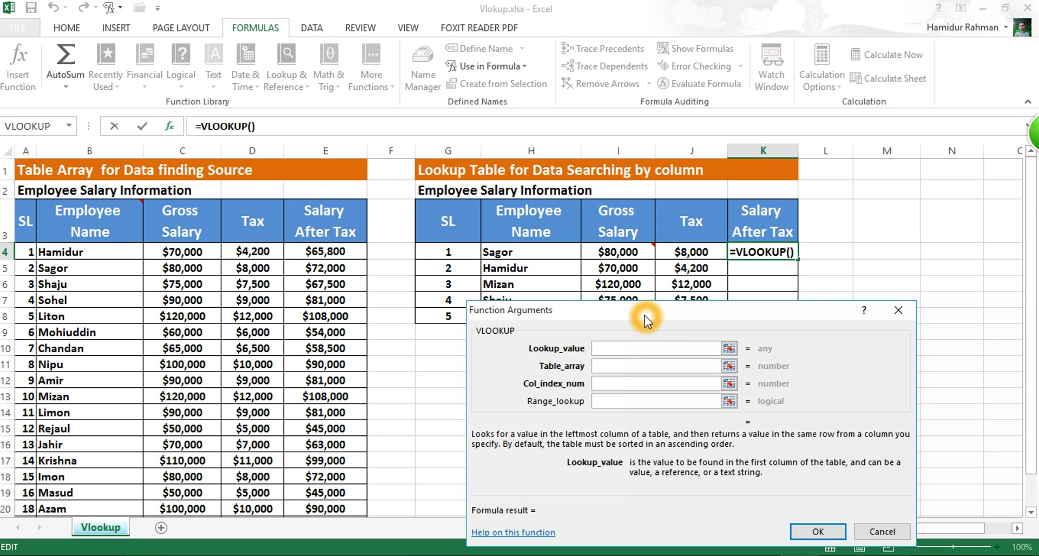
Set Lookup_value H4, Table_array employee, Col_index_num 4, Range_lookup FALSE
click(520, 252)
click(623, 366)
click(56, 253)
drag(57, 253, 328, 457)
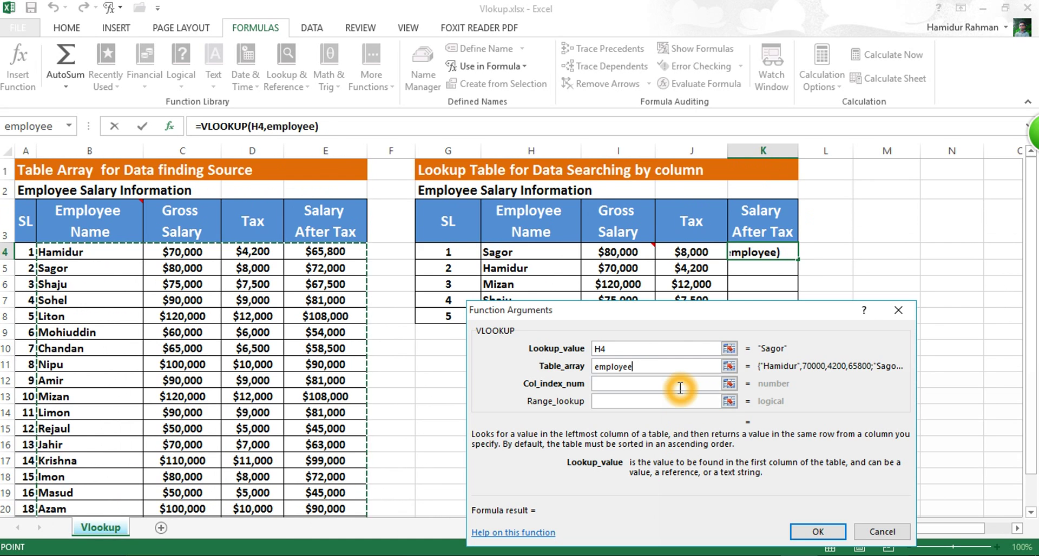
drag(683, 326, 715, 349)
click(704, 369)
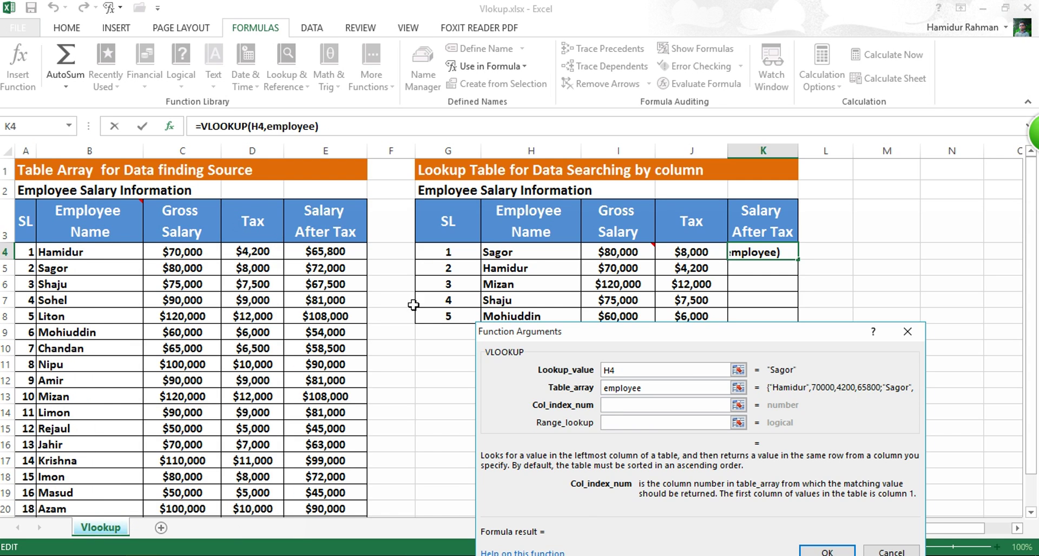
text(4)
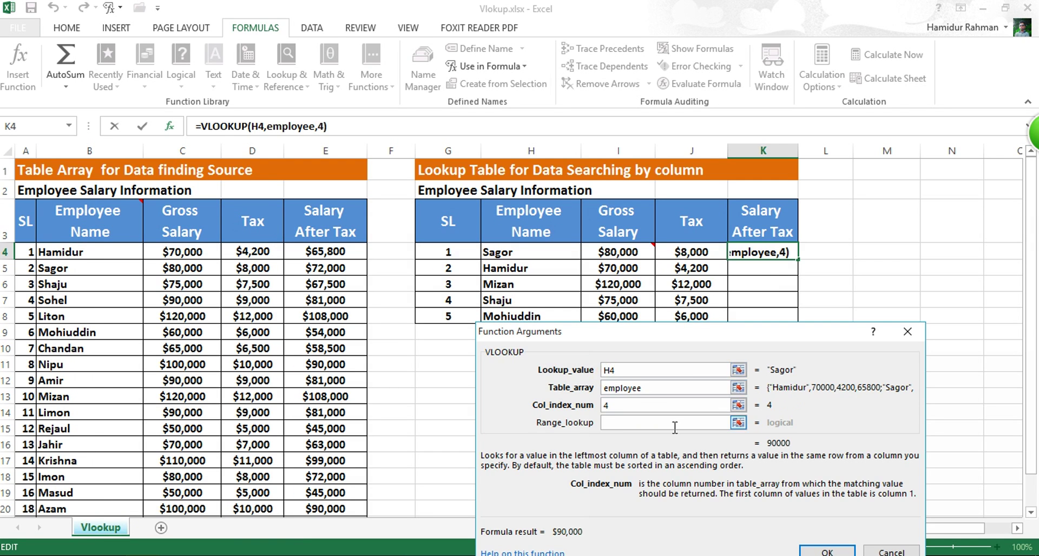
click(659, 422)
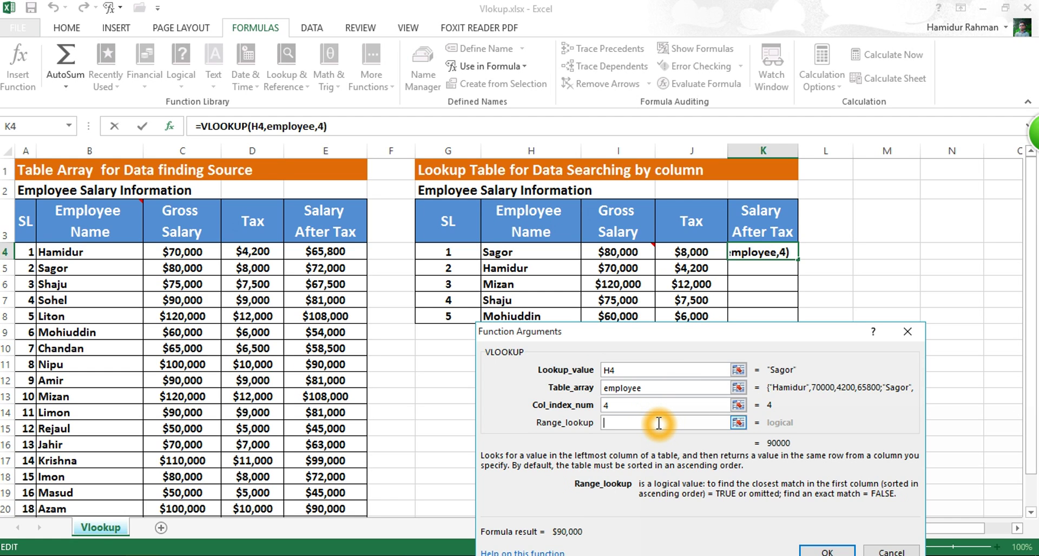
text(false)
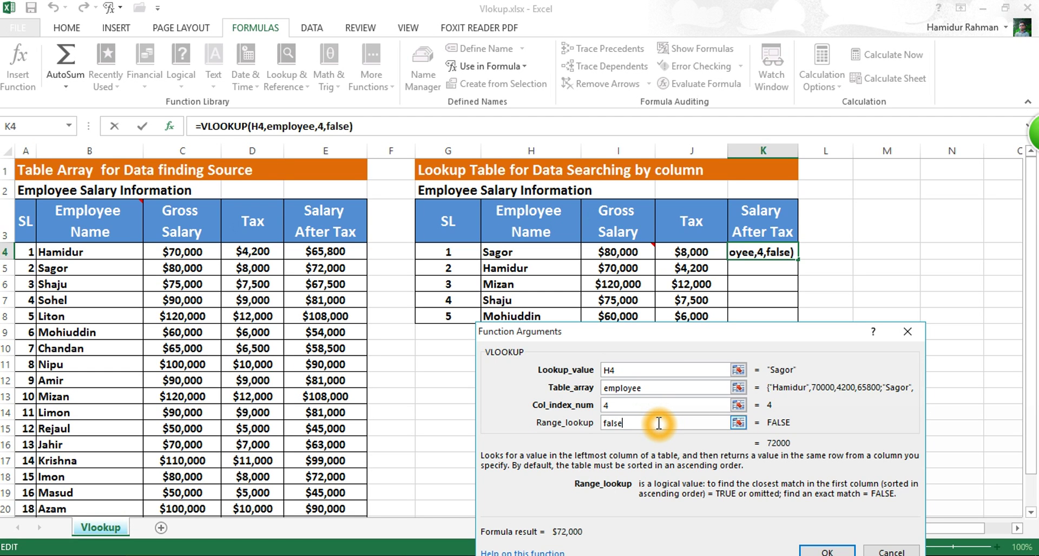
key(Return)
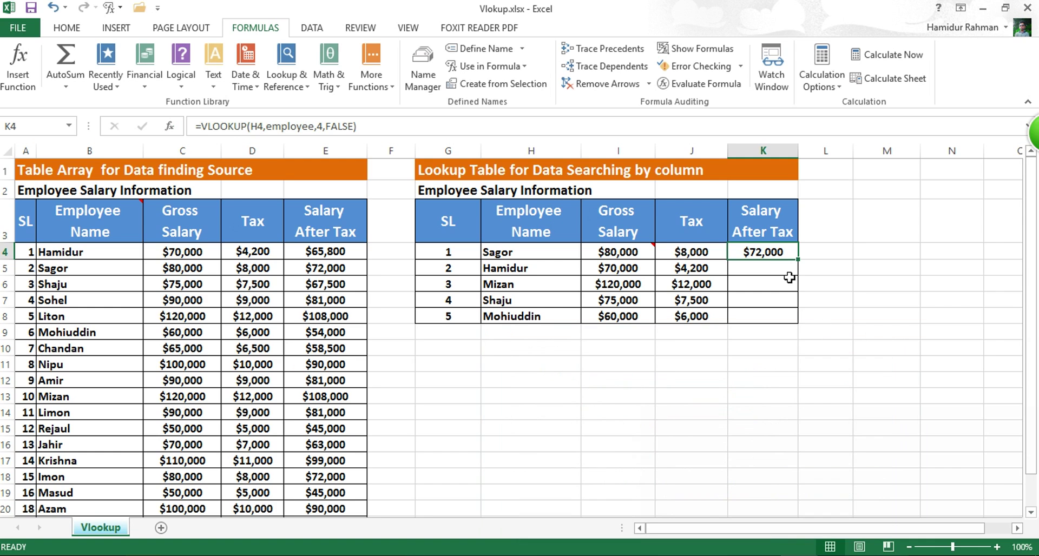
Fill the K4 formula down to K8, then replace Mizan in H6 with Nipu
drag(793, 262, 793, 325)
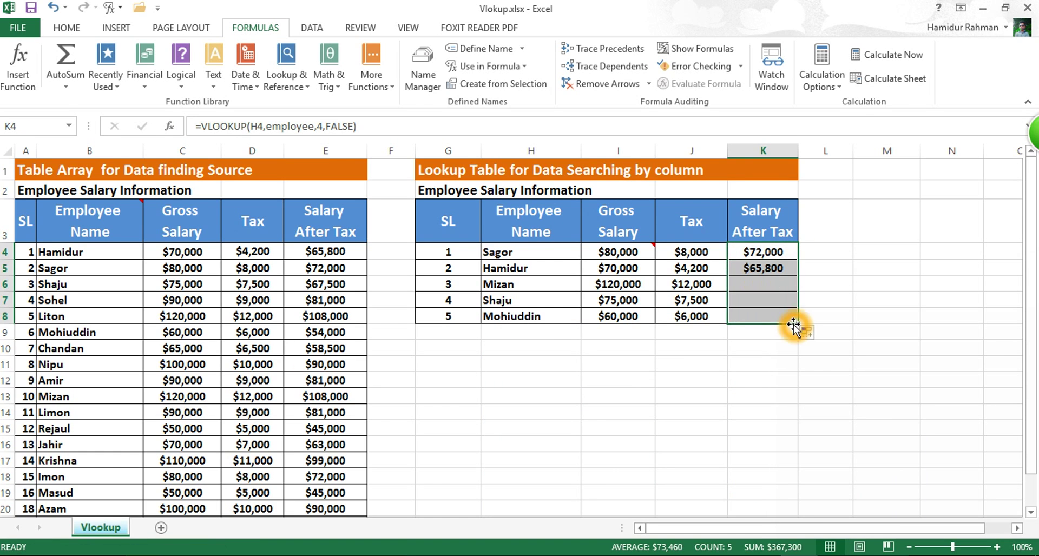
click(537, 284)
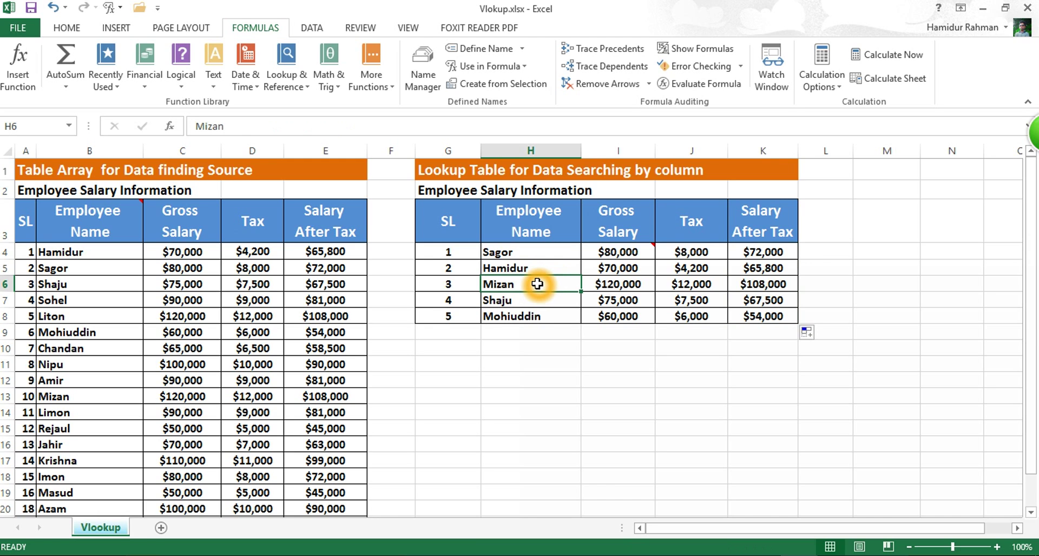
text(Nipu)
key(Return)
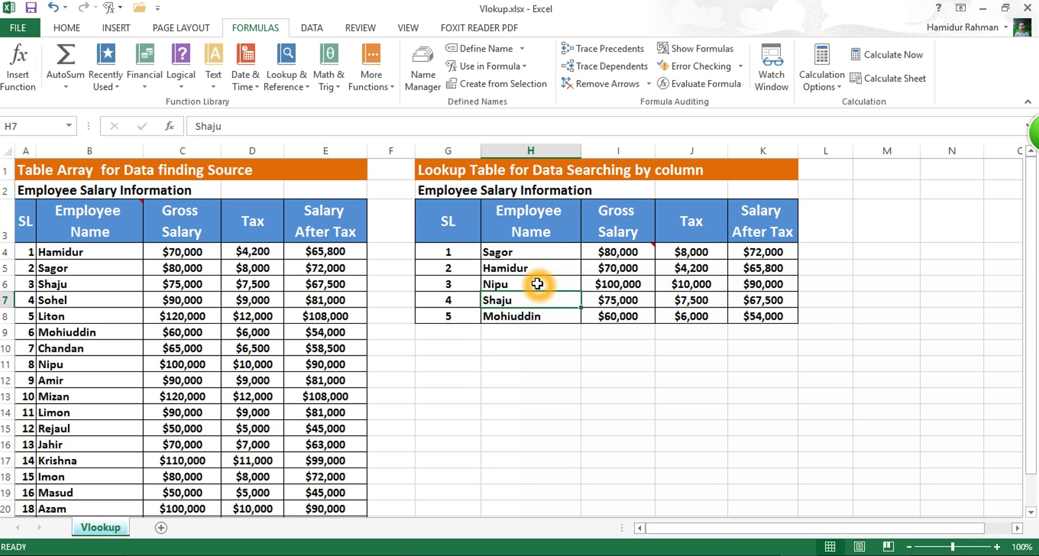